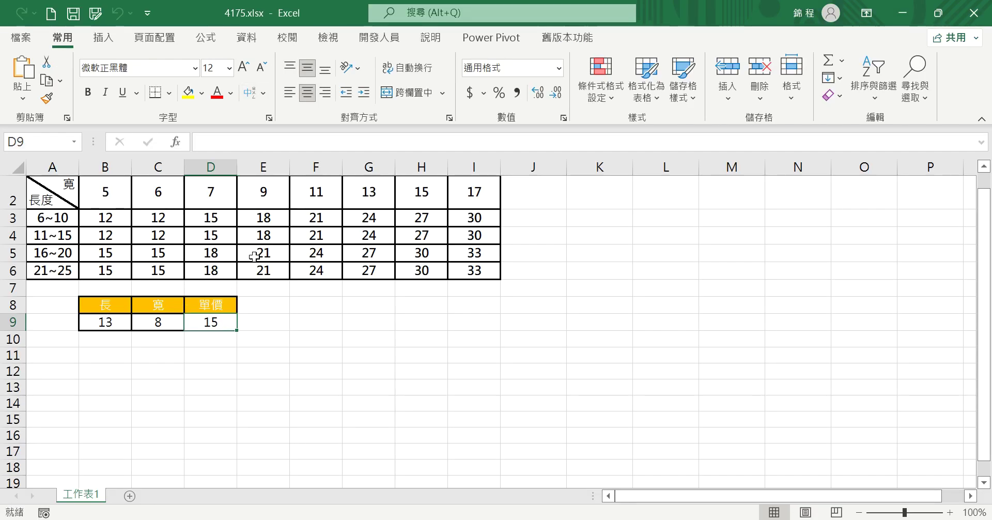
# Examine the INDEX, QUOTIENT and MATCH parts of the unit price formula in D9, including the function arguments of MATCH.
pyautogui.click(210, 321)
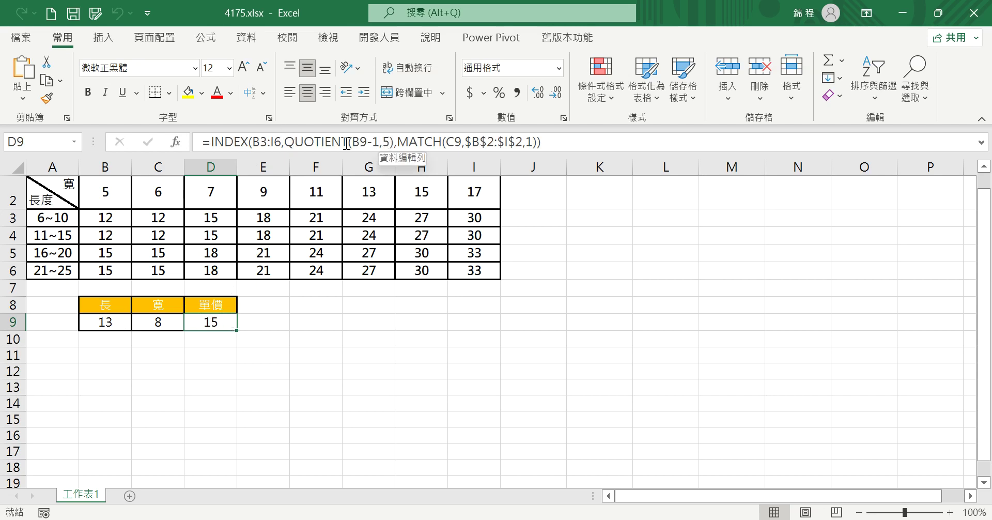
pyautogui.click(316, 141)
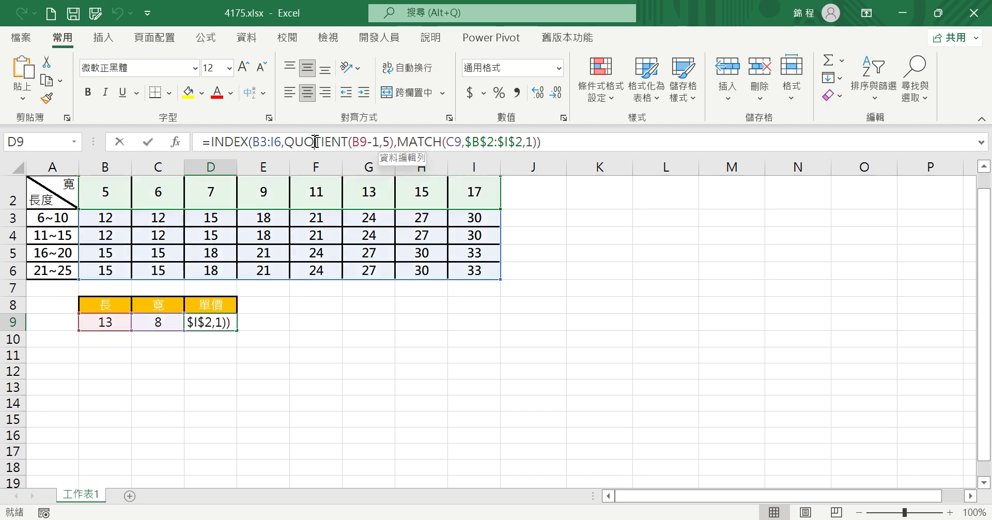
pyautogui.click(267, 147)
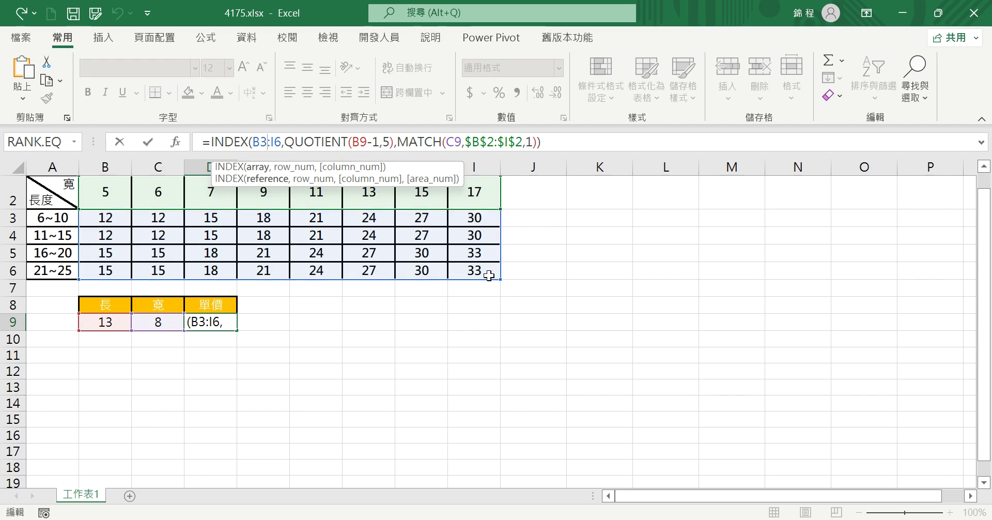
pyautogui.click(326, 137)
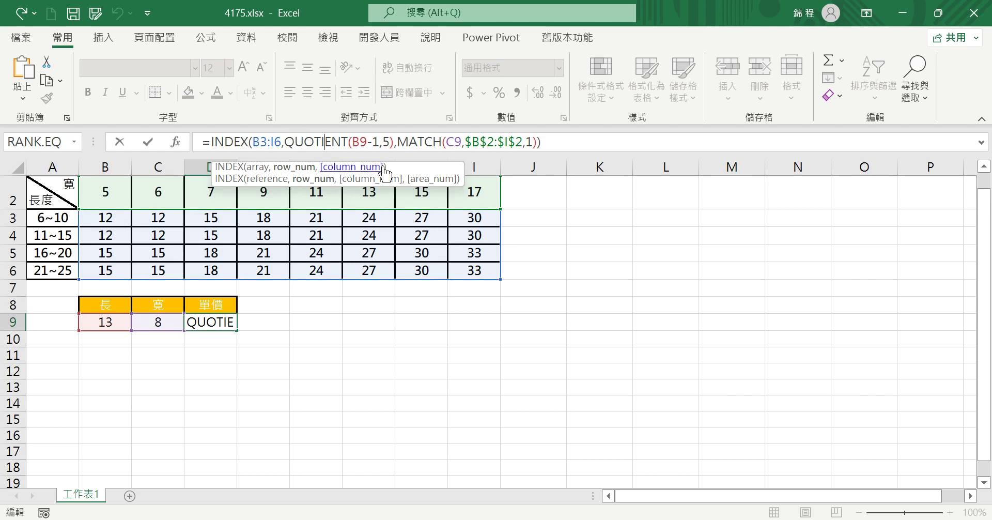
pyautogui.click(424, 142)
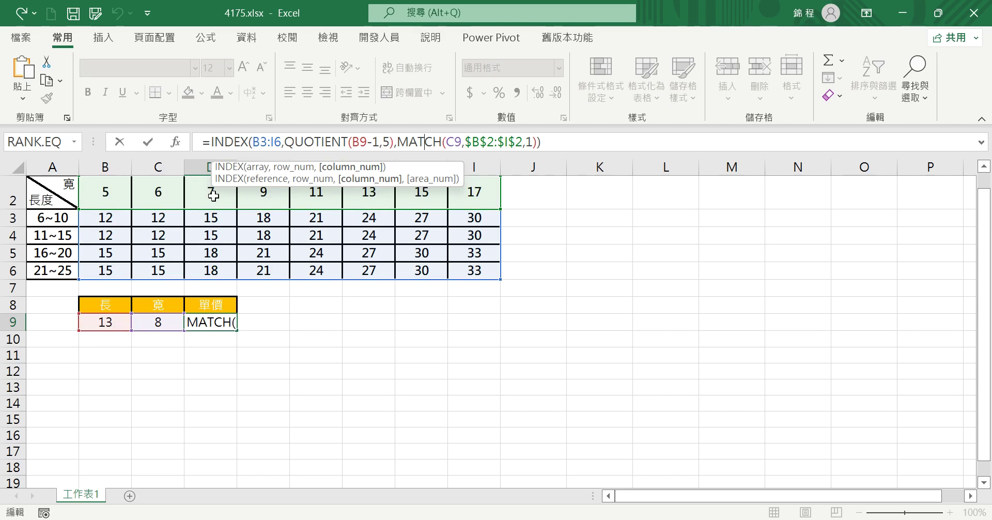
pyautogui.click(527, 142)
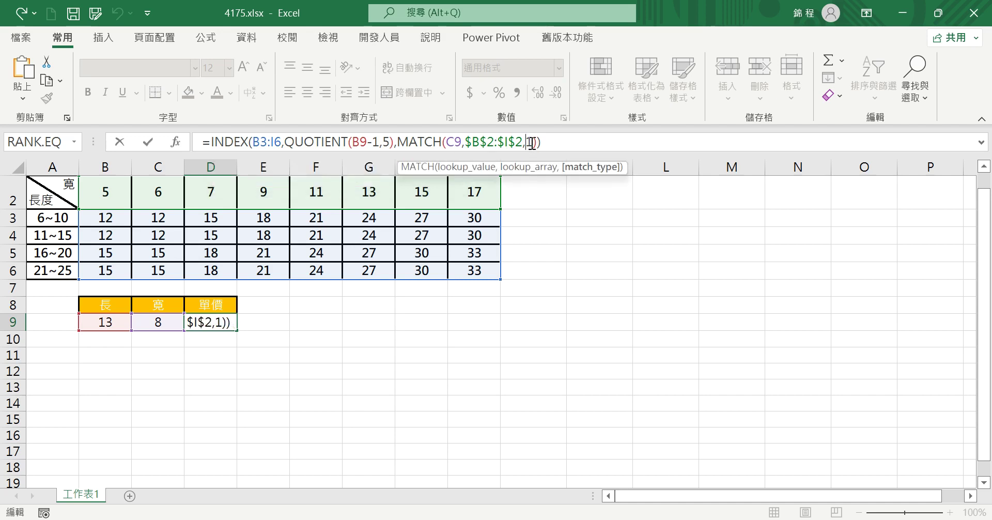
pyautogui.click(175, 142)
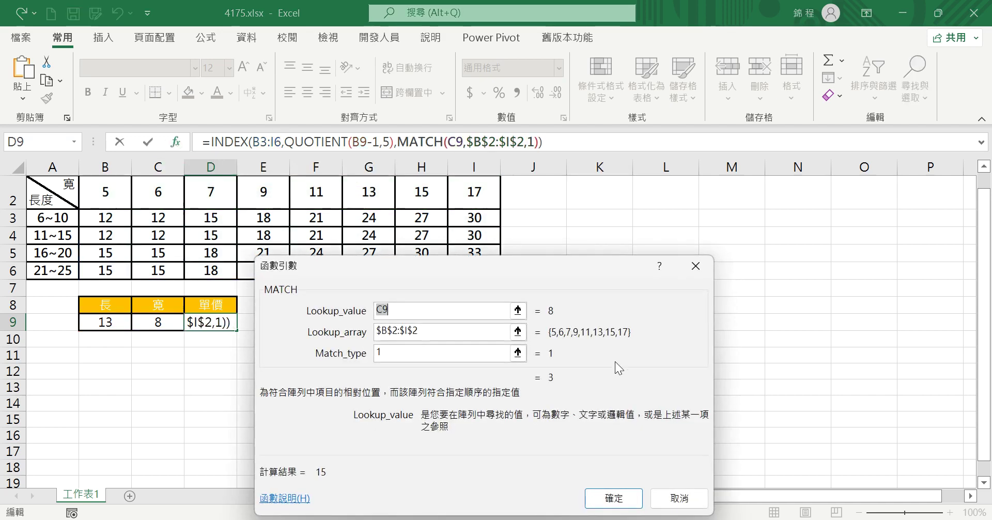
pyautogui.click(388, 353)
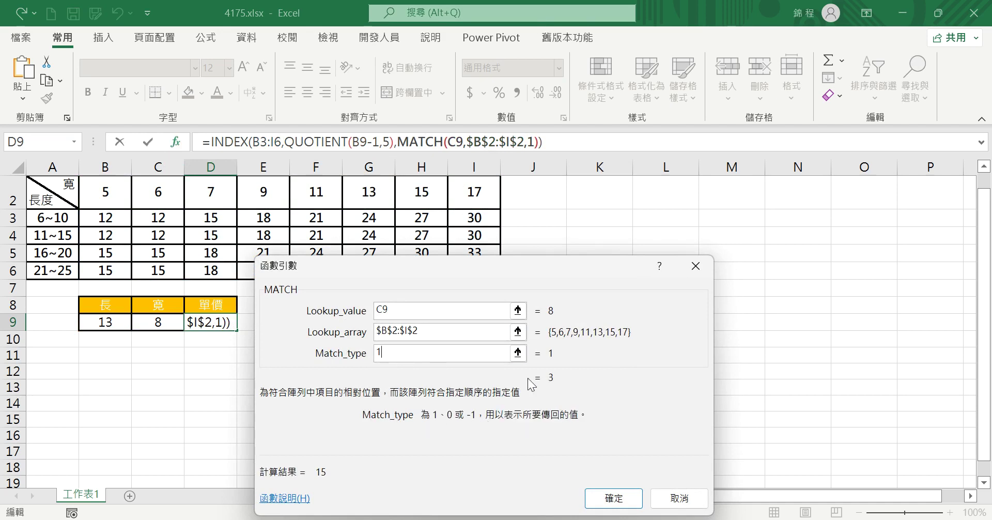
pyautogui.click(680, 498)
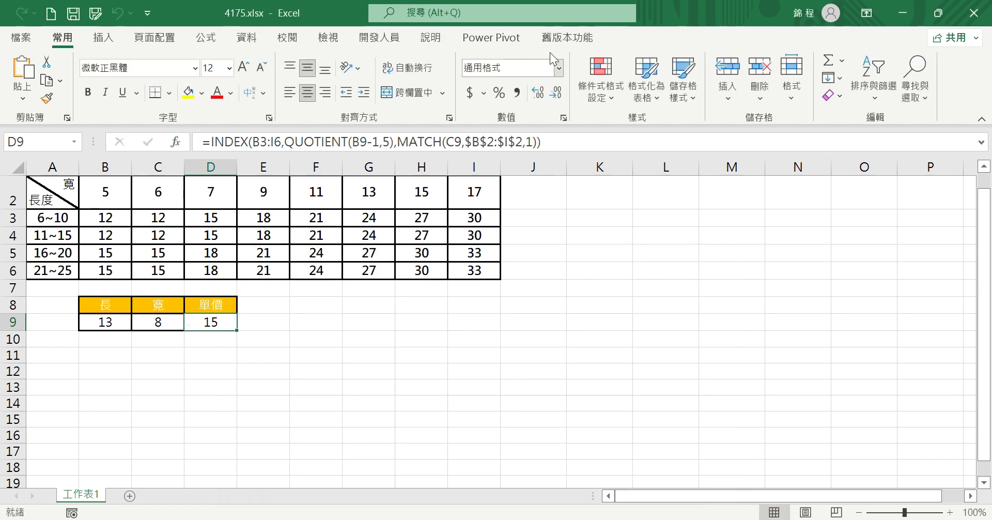
# Set the match type of MATCH in the D9 formula to -1 and commit the formula.
pyautogui.click(525, 141)
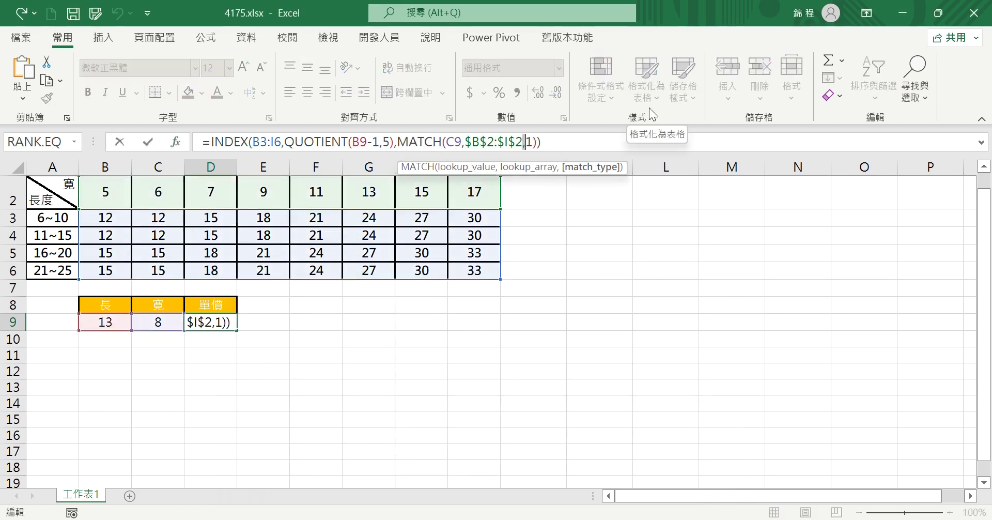
pyautogui.press('Delete')
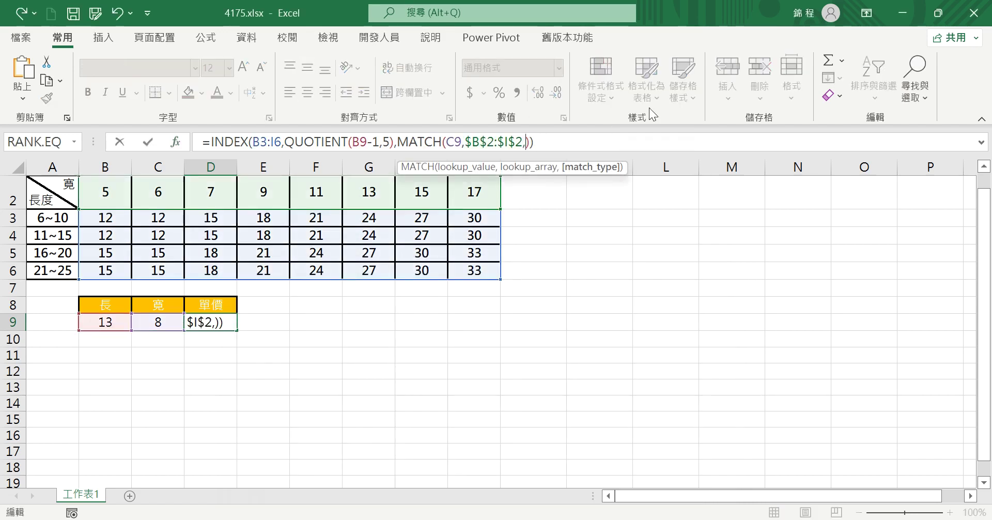
pyautogui.write('1')
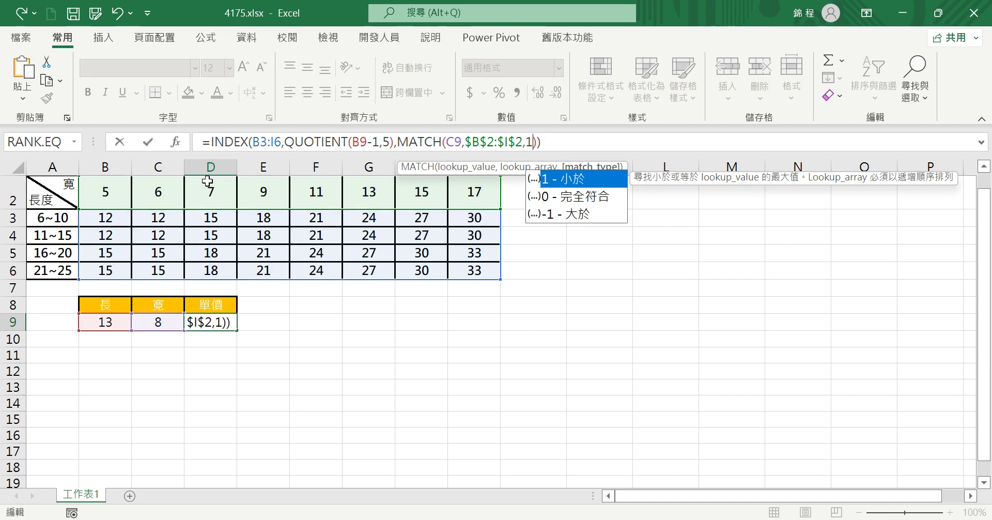
pyautogui.doubleClick(532, 146)
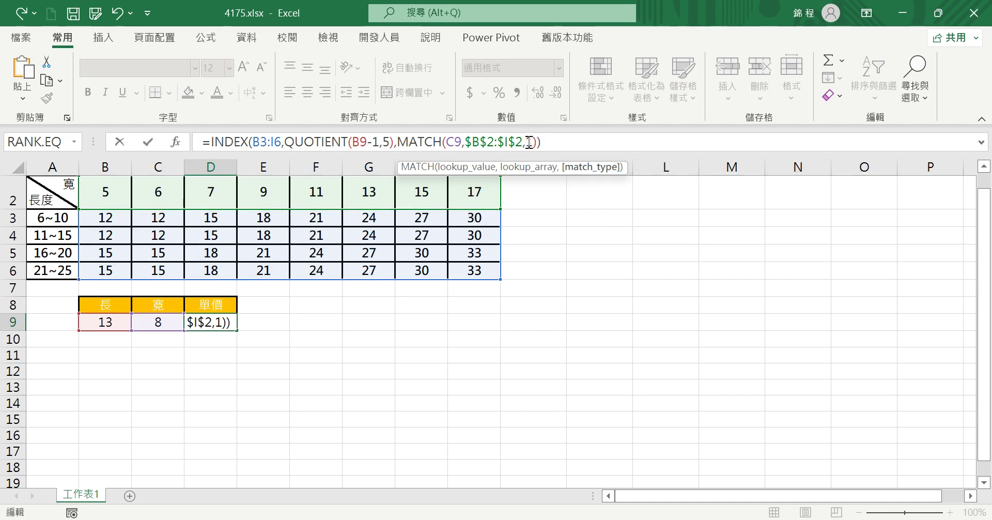
pyautogui.write('-1')
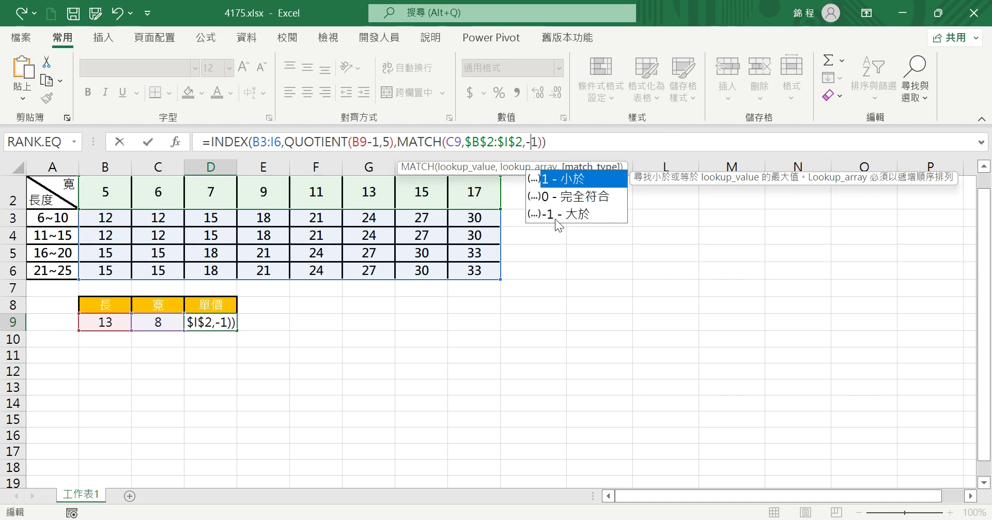
pyautogui.hotkey('ctrl', 'Return')
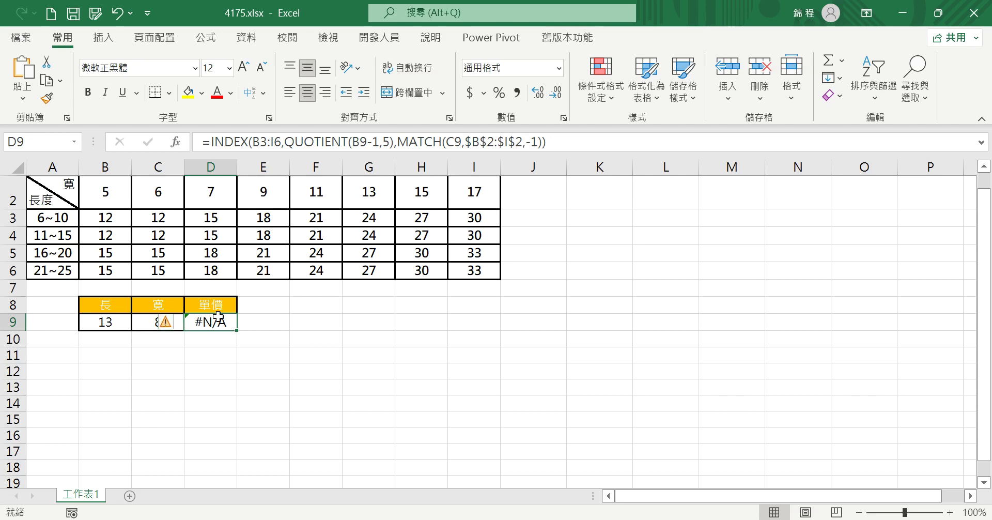
# Remove the minus sign from the match type in the D9 formula so that MATCH uses 1.
pyautogui.click(529, 142)
pyautogui.write('-')
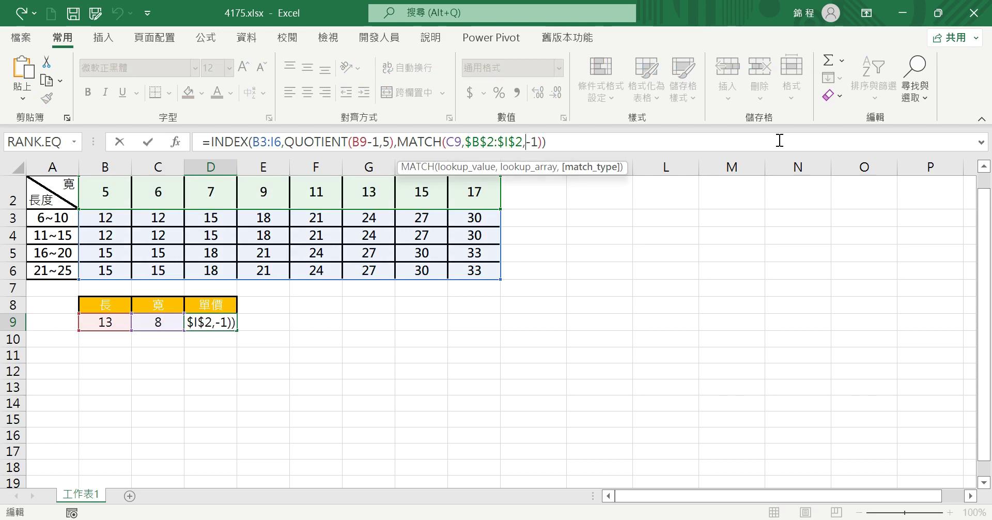
pyautogui.press('BackSpace')
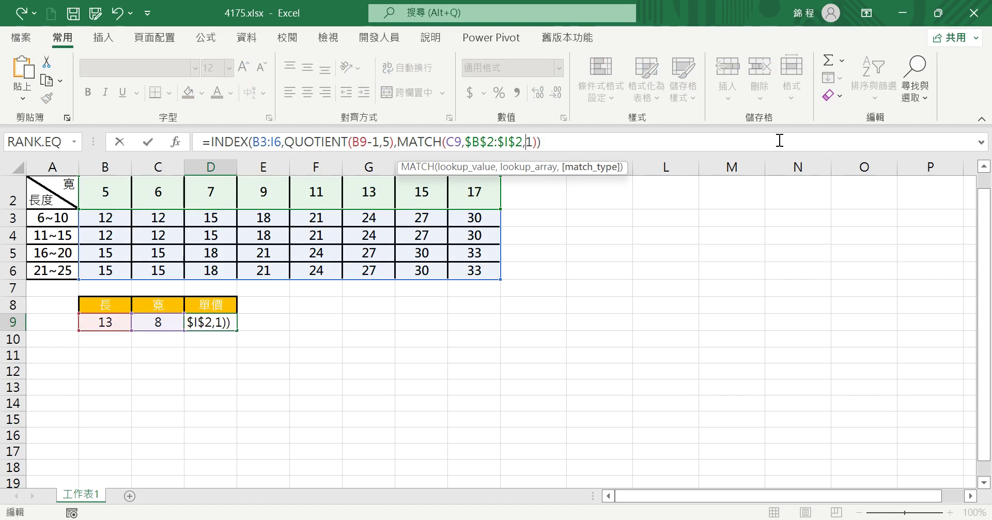
pyautogui.press('Tab')
pyautogui.press('Left')
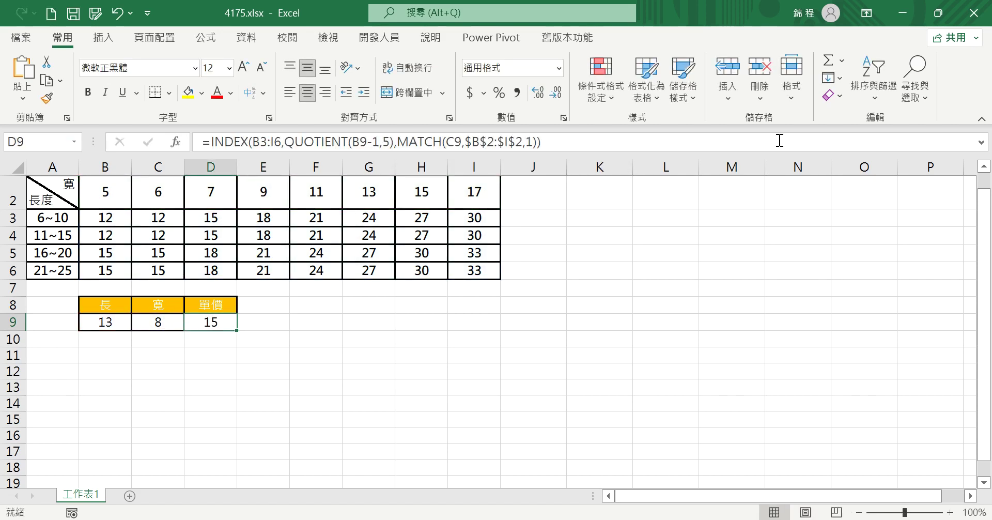
# Try an exact match in the D9 formula by setting the match type of MATCH to 0.
pyautogui.doubleClick(531, 141)
pyautogui.write('0')
pyautogui.press('Tab')
pyautogui.press('Left')
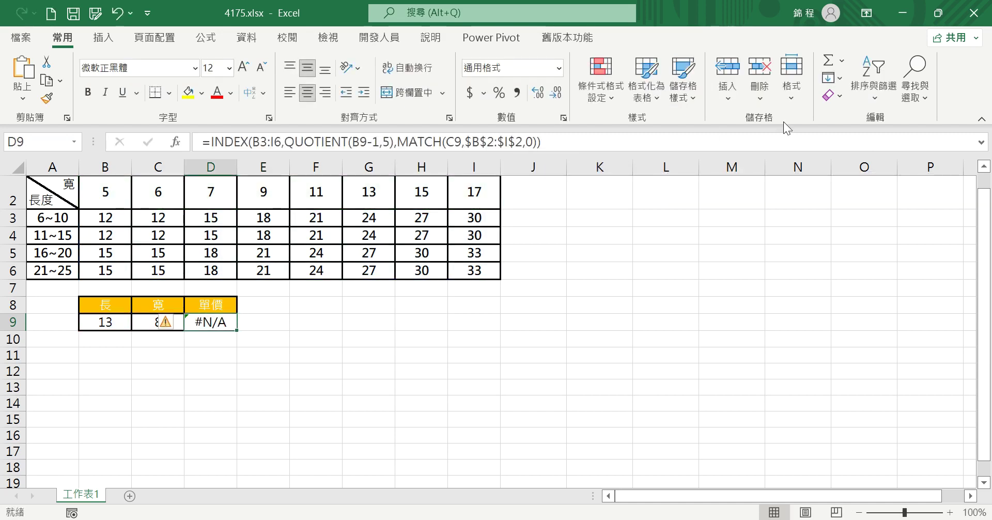
# Set the match type of MATCH in the D9 formula back to 1.
pyautogui.doubleClick(530, 141)
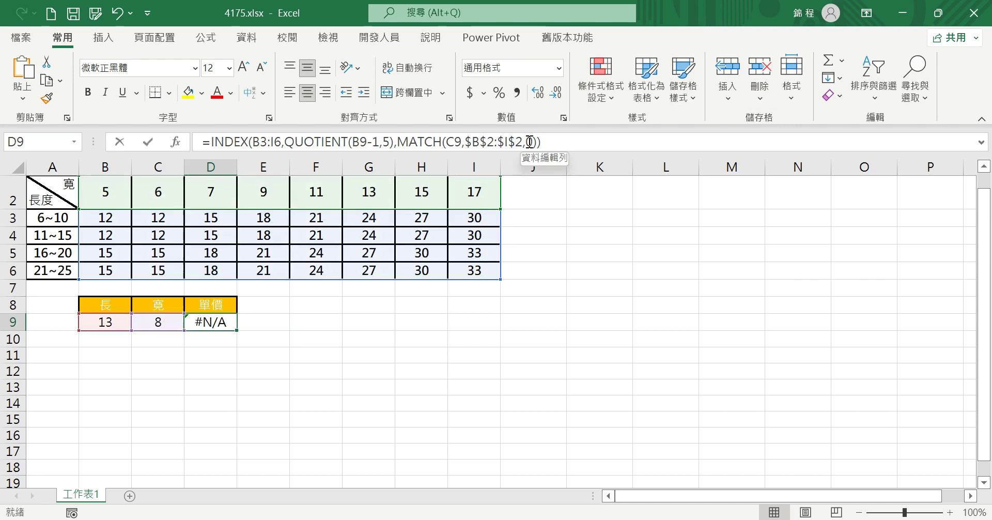
pyautogui.write('1')
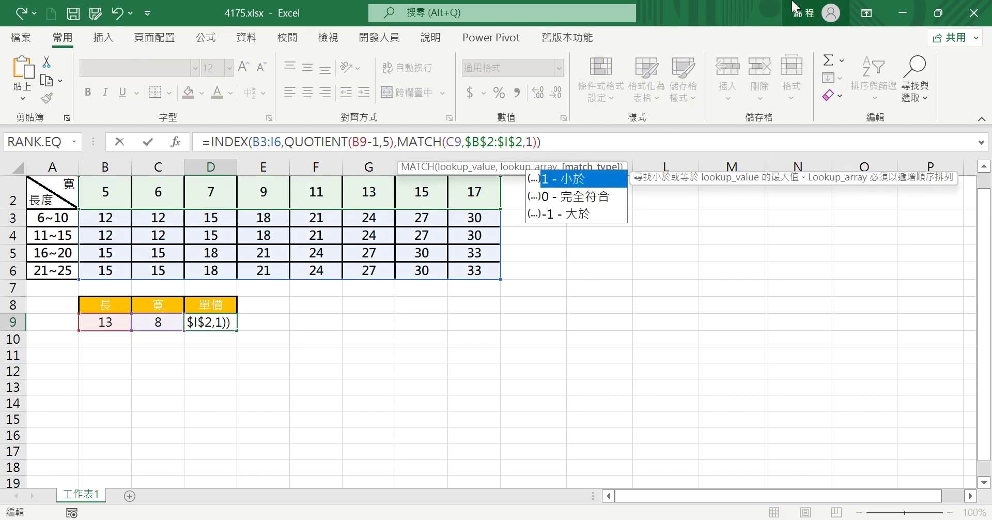
pyautogui.press('Tab')
pyautogui.press('Left')
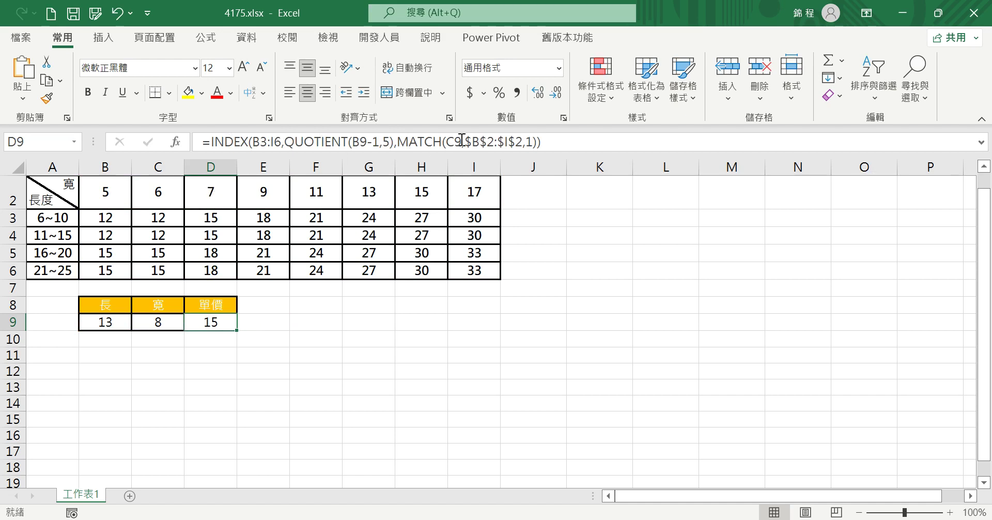
# Review the function arguments of MATCH and QUOTIENT in the D9 formula, moving the arguments dialog off the price table.
pyautogui.click(461, 140)
pyautogui.click(176, 141)
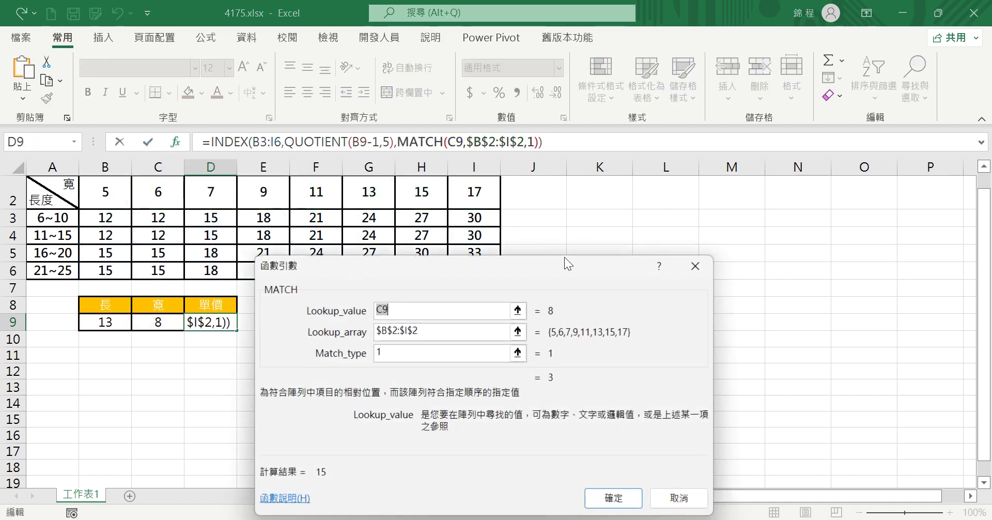
pyautogui.moveTo(564, 256); pyautogui.dragTo(775, 187)
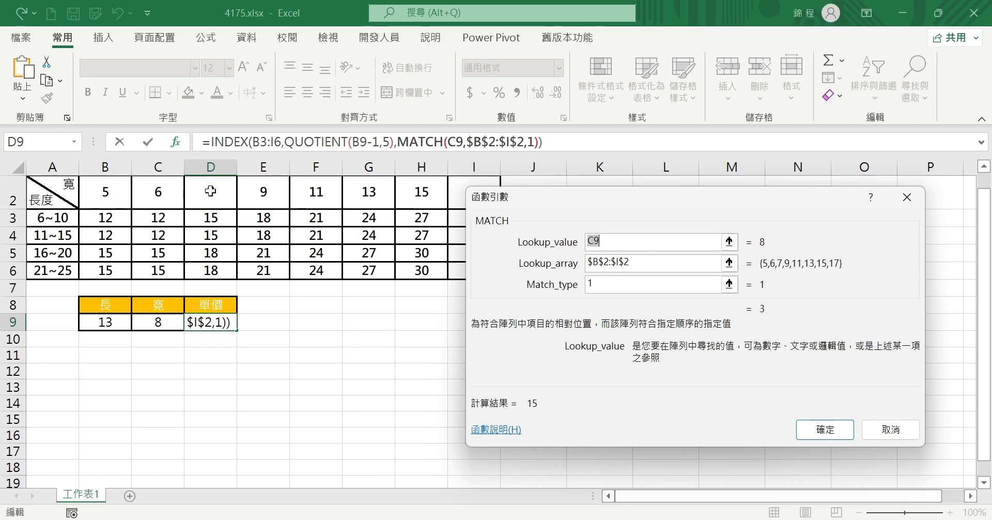
pyautogui.click(319, 139)
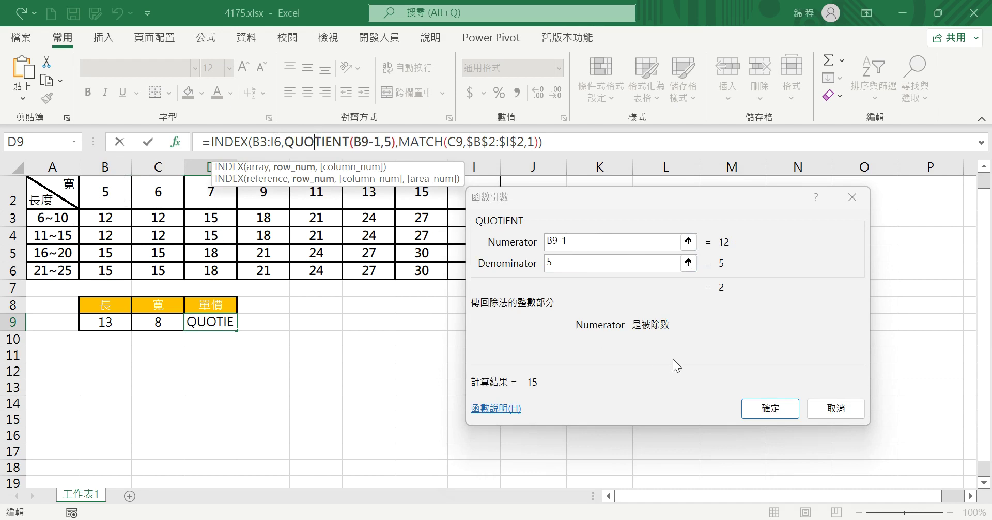
pyautogui.click(769, 407)
# Set the length (長) in cell B9 to 16.
pyautogui.click(106, 323)
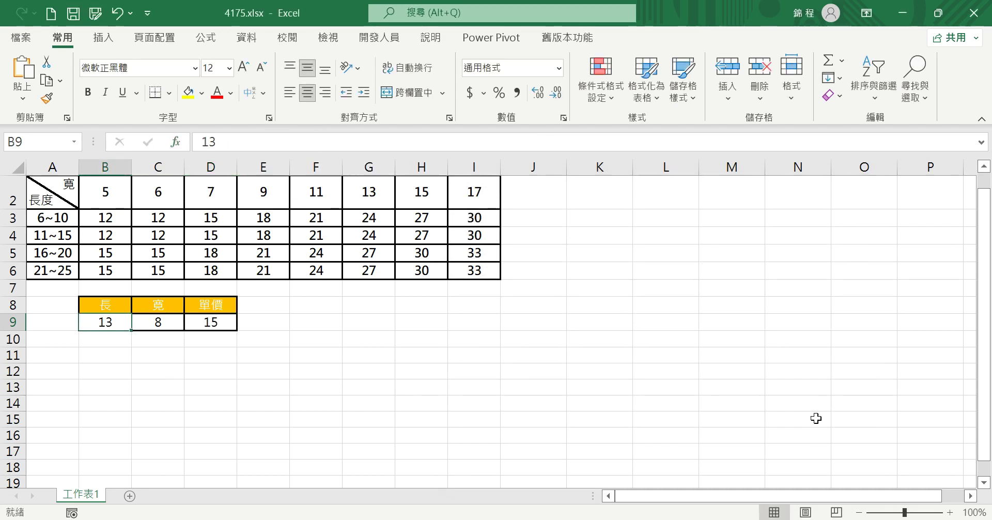
pyautogui.write('16')
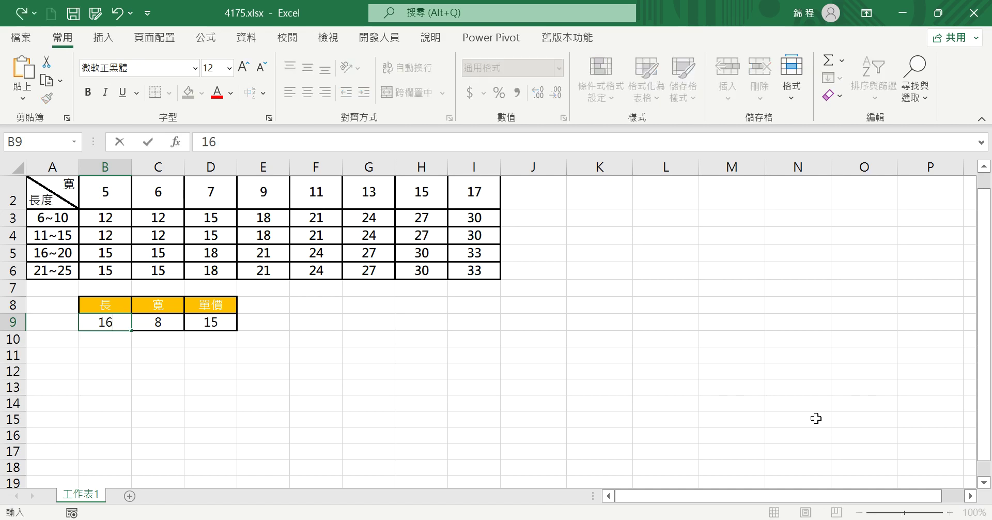
pyautogui.press('Tab')
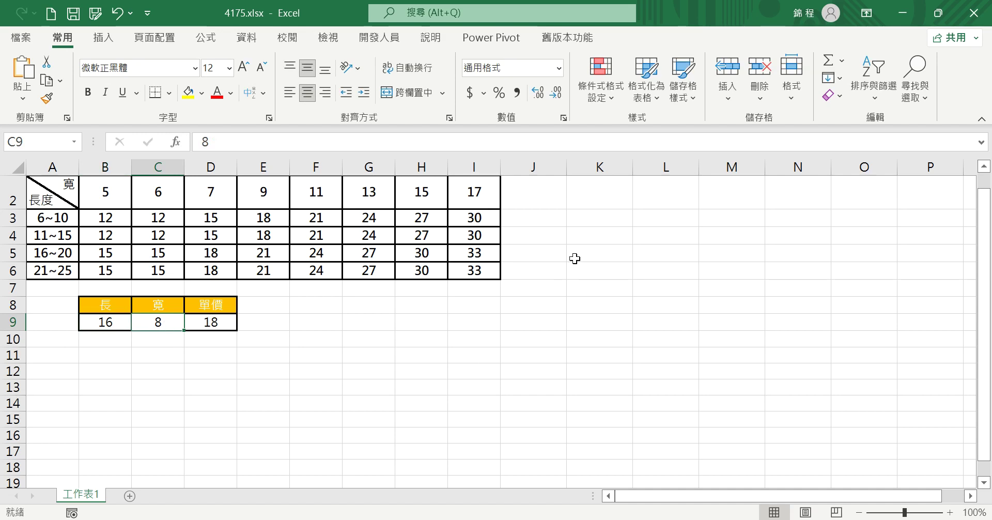
pyautogui.press('Left')
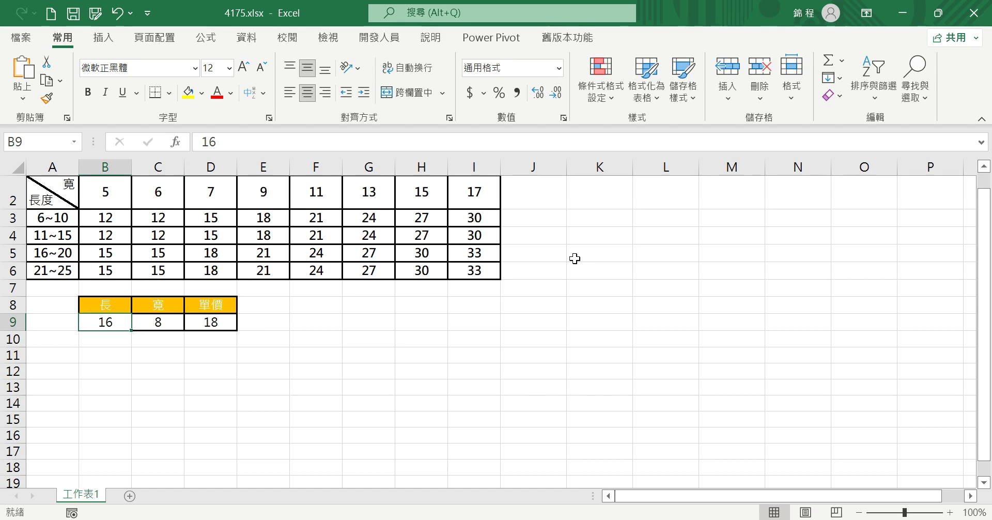
pyautogui.write('8')
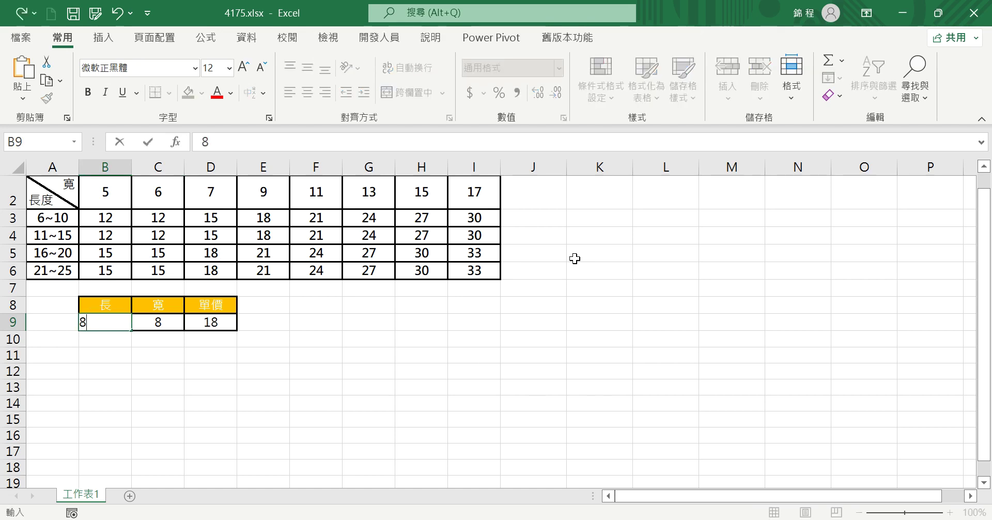
pyautogui.press('Escape')
# Set the width (寬) in cell C9 to 9.
pyautogui.press('Right')
pyautogui.write('9')
pyautogui.press('Right')
pyautogui.press('Left')
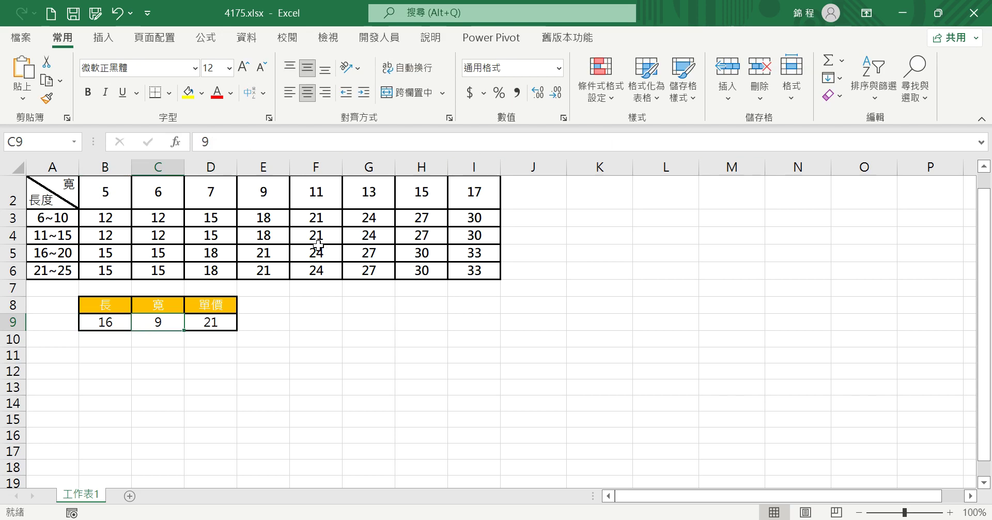